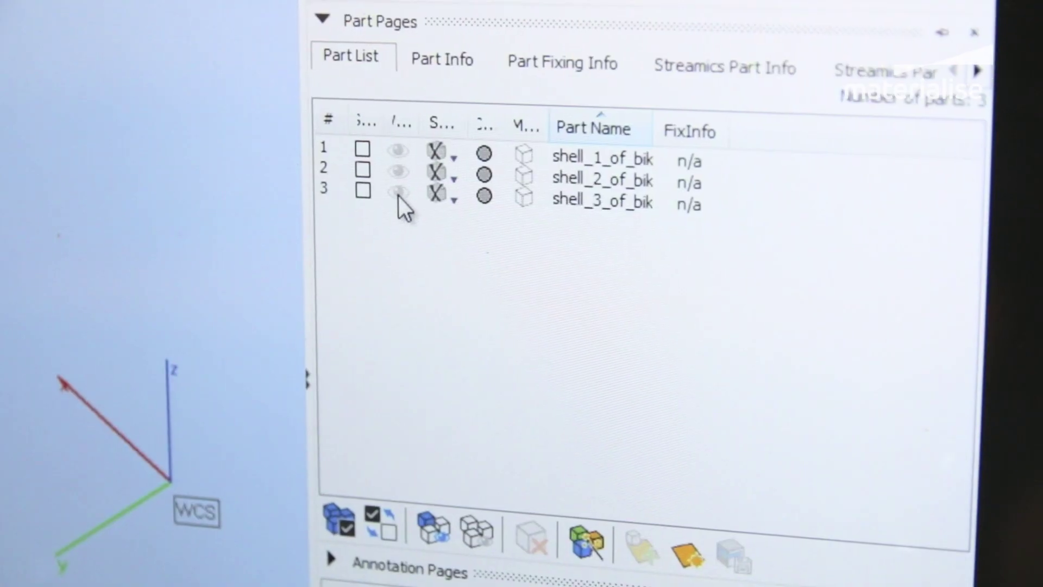
Show shell 3 as a triangle mesh and automatically fill the clamp's remaining planar hole
left_click(399, 188)
left_click(445, 197)
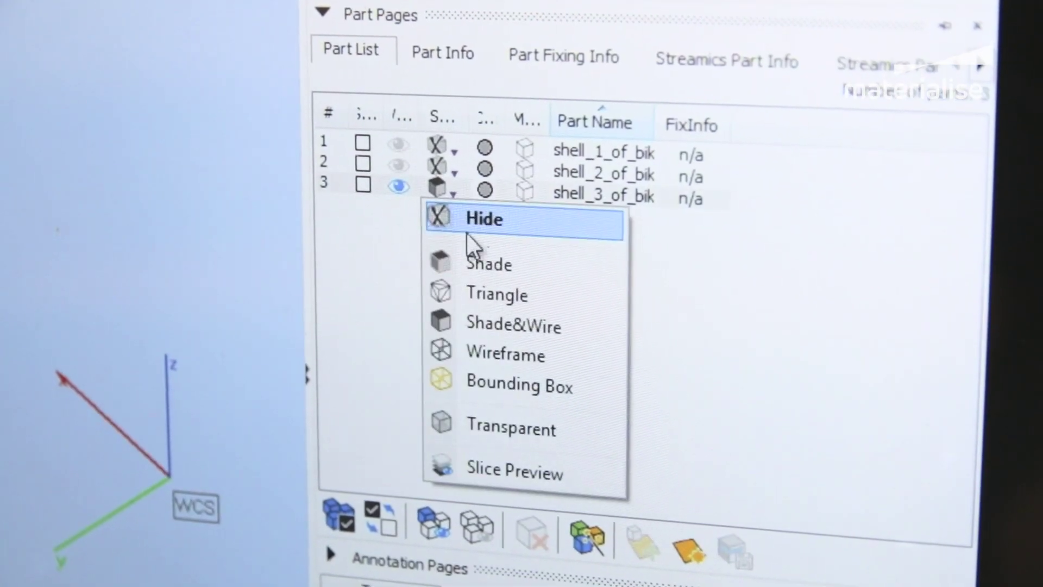
left_click(484, 293)
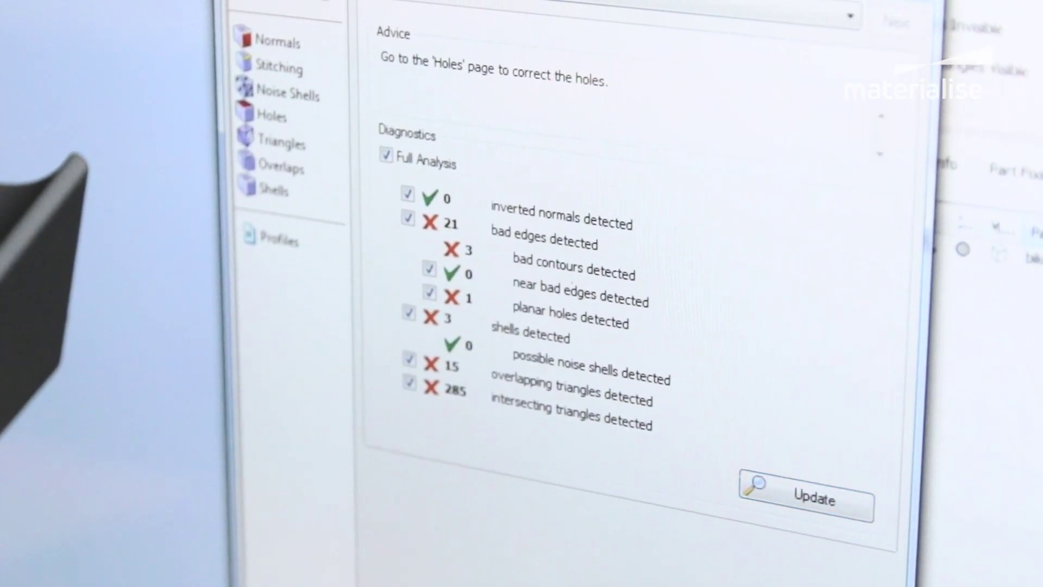
left_click(271, 116)
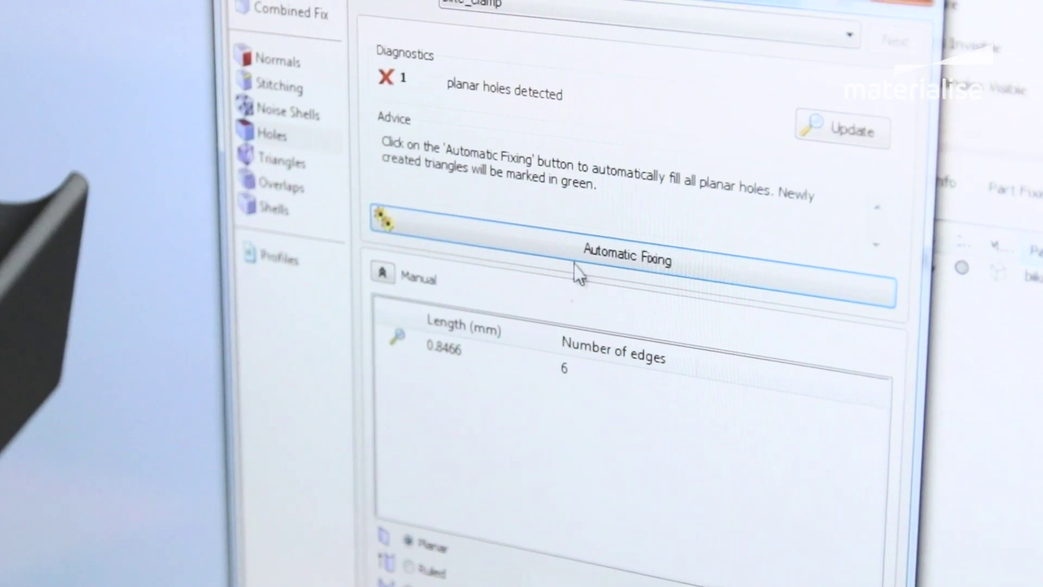
left_click(579, 275)
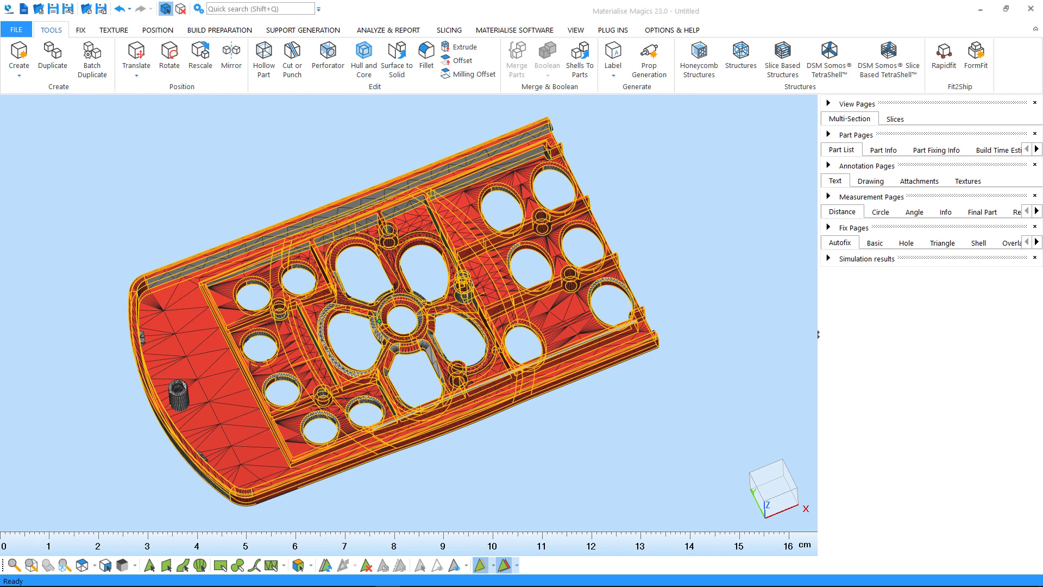
Run Fix Wizard diagnostics on part Bad and view the Normals page showing 10081 inverted normals
left_click(79, 30)
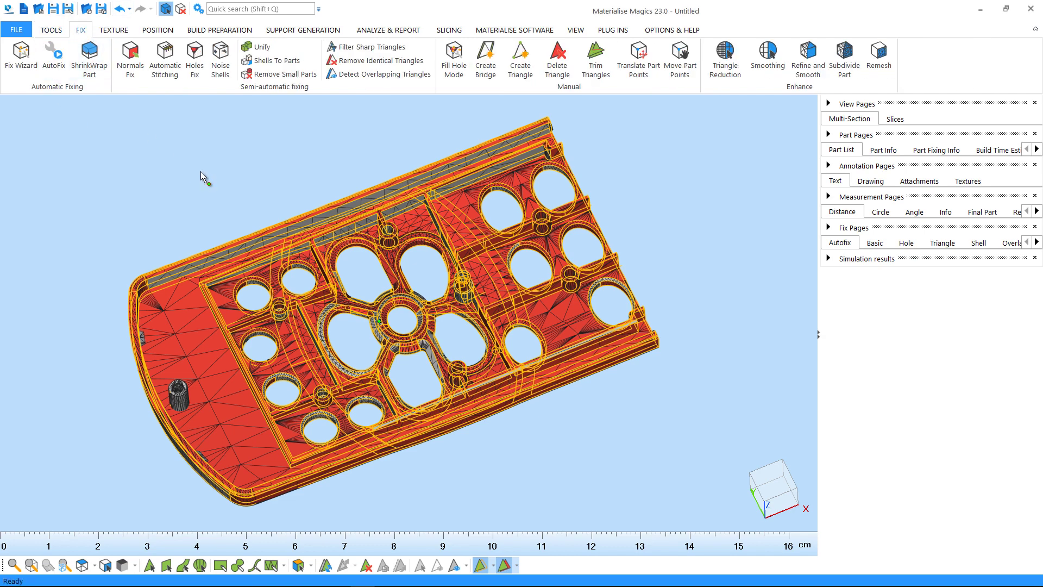
left_click(22, 59)
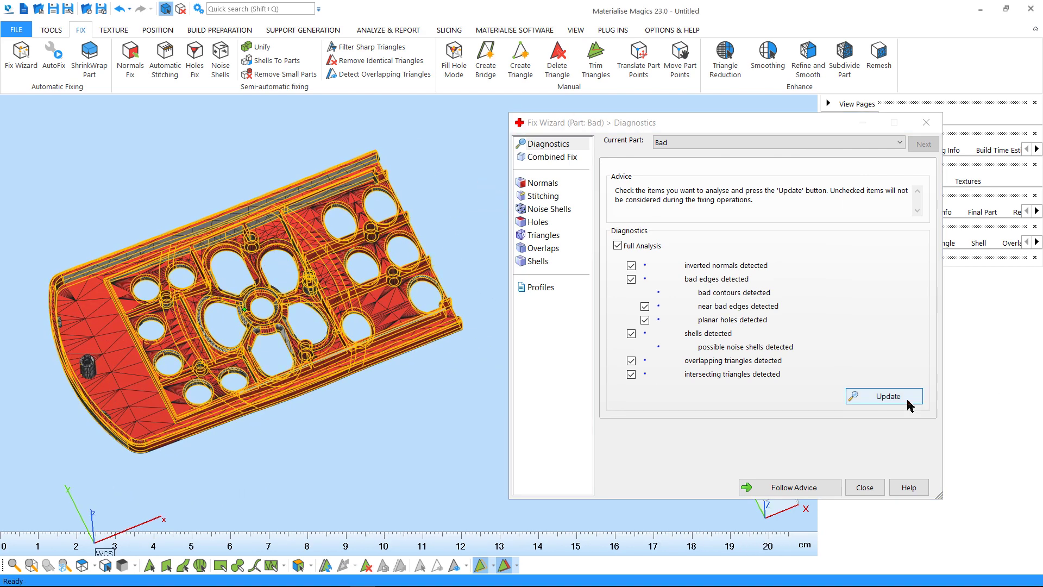
left_click(850, 397)
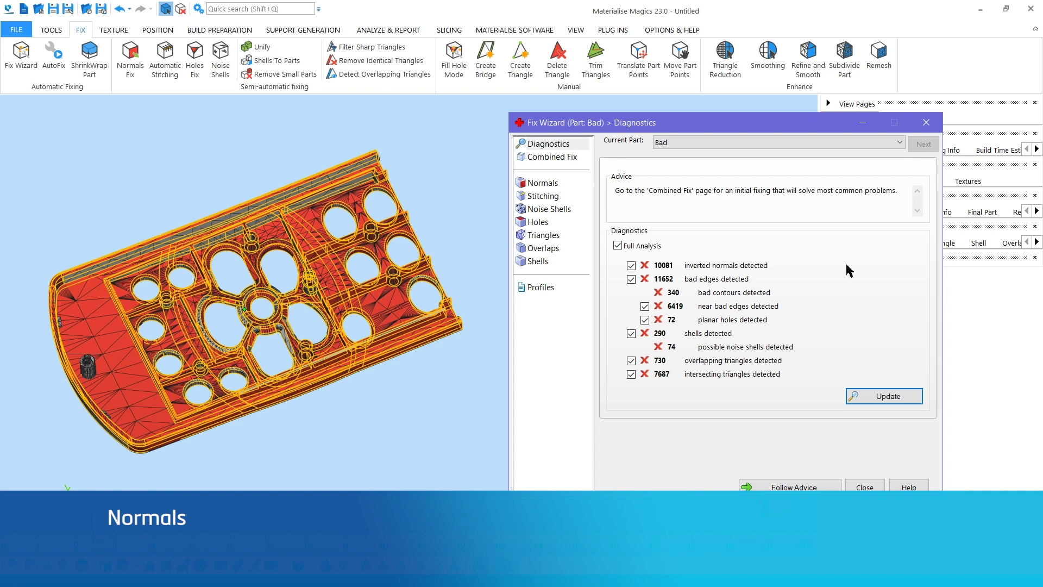
left_click(563, 193)
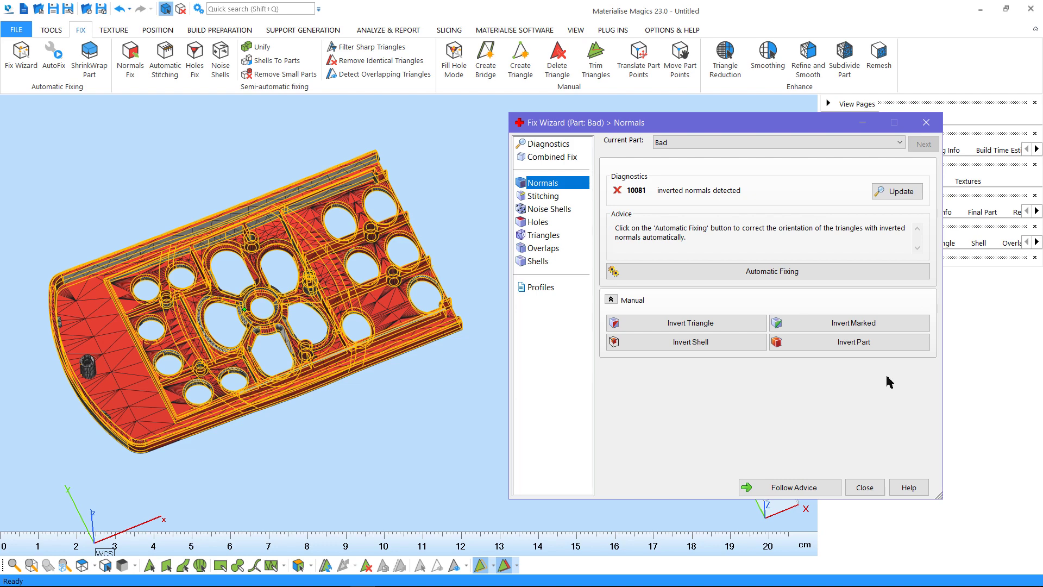
Flip several individual triangles, then invert the whole part Bad until 0 inverted normals remain
left_click(691, 323)
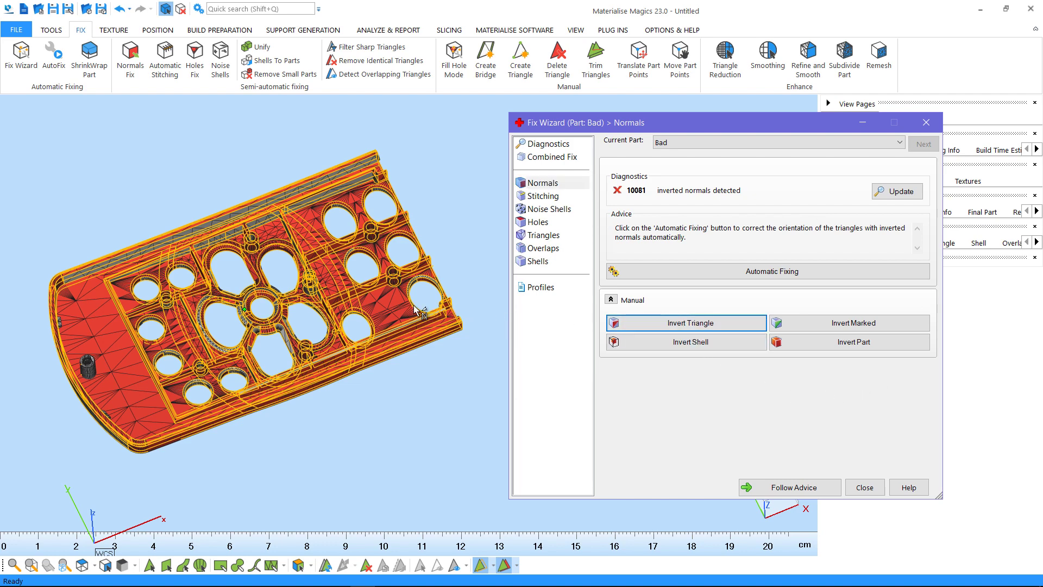
left_click(391, 303)
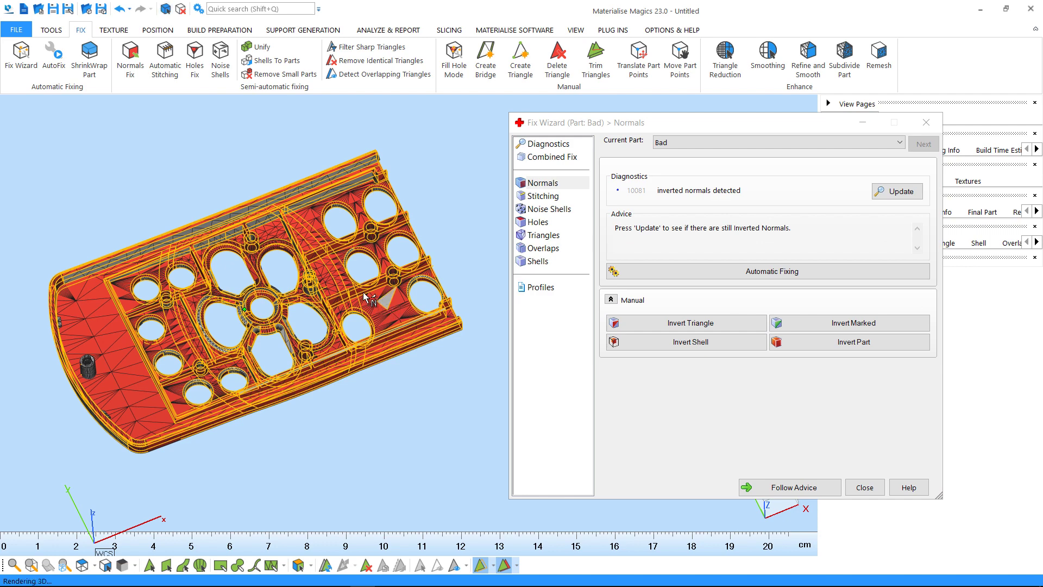
left_click(370, 299)
left_click(312, 214)
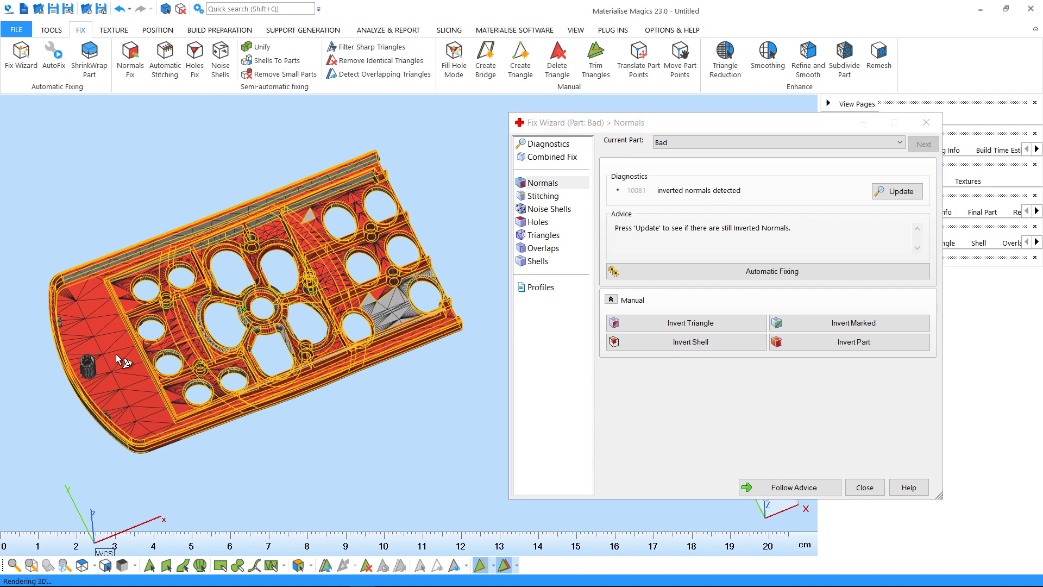
left_click(144, 323)
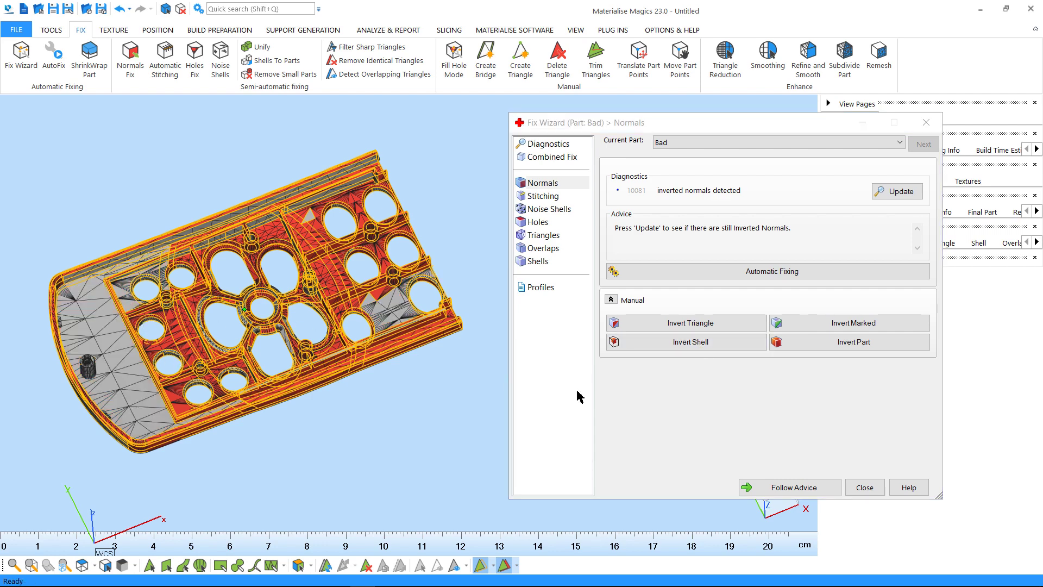
left_click(876, 346)
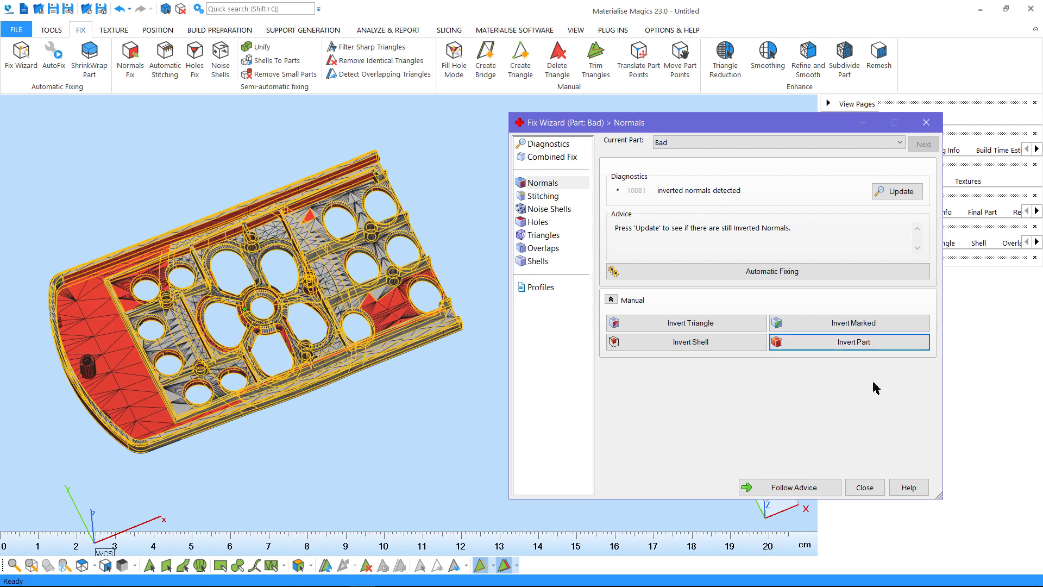
left_click(865, 348)
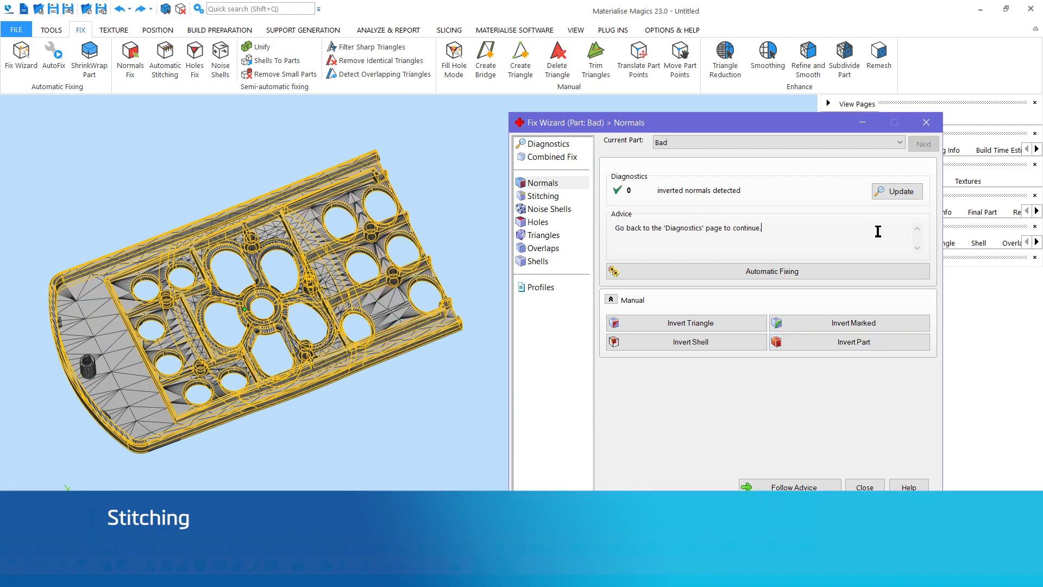
Stitch the near bad edges at 0.0200 mm tolerance with 1 iteration
left_click(578, 200)
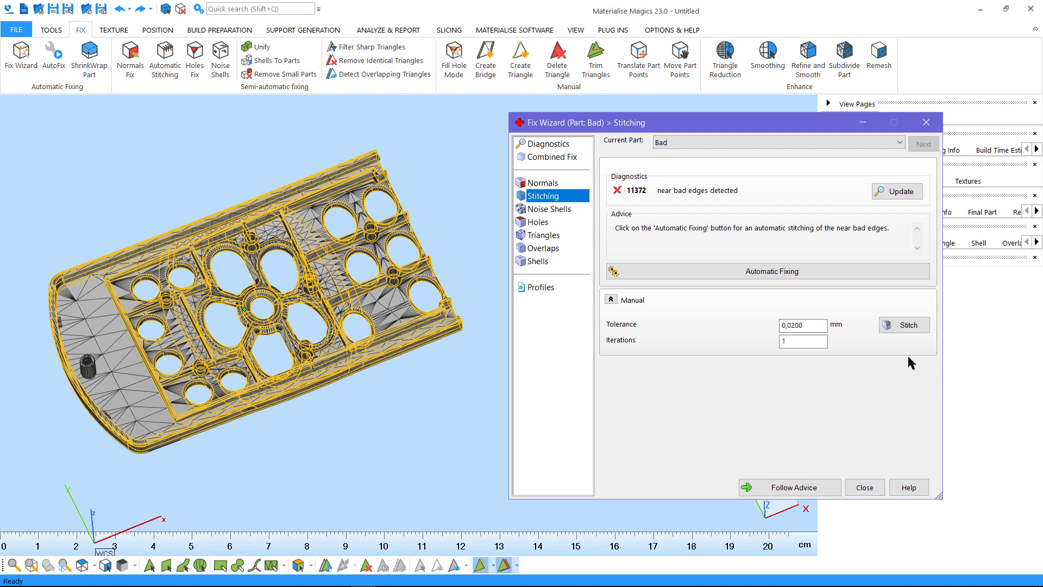
left_click(915, 329)
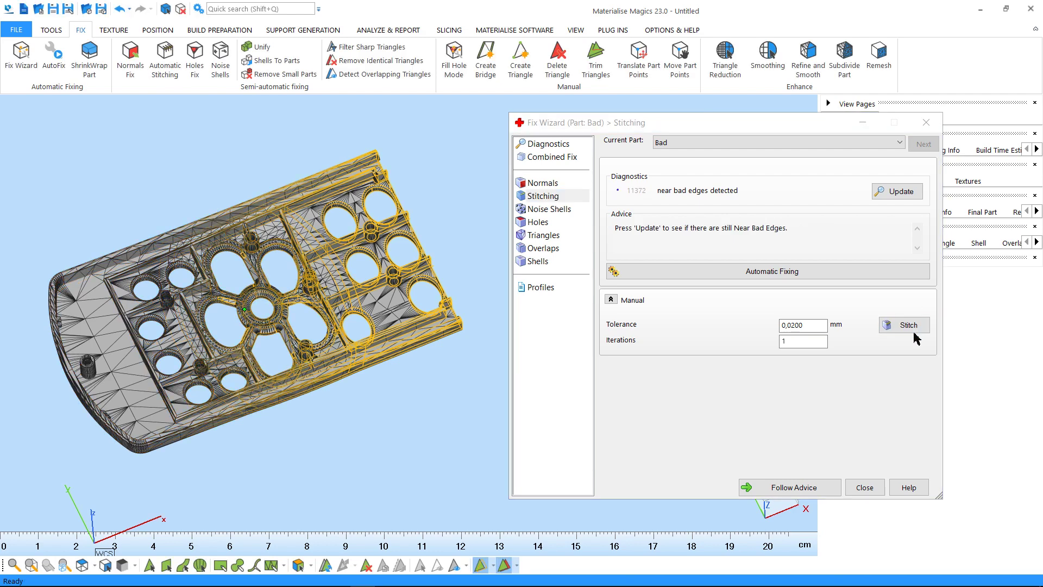
Hide the large main shell and zoom in on the strip-shaped noise shell
left_click(570, 211)
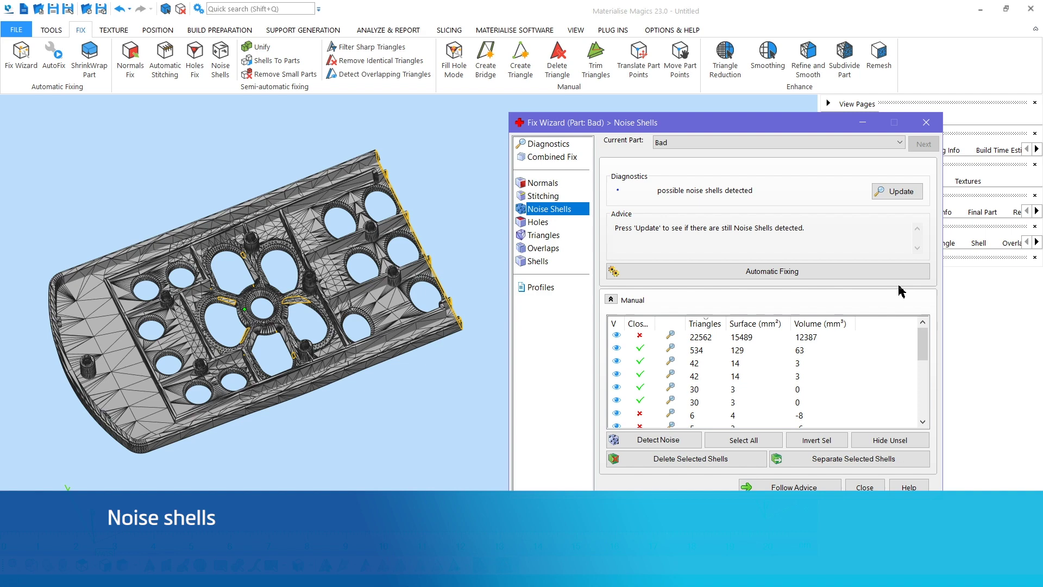
left_click_drag(927, 346, 958, 336)
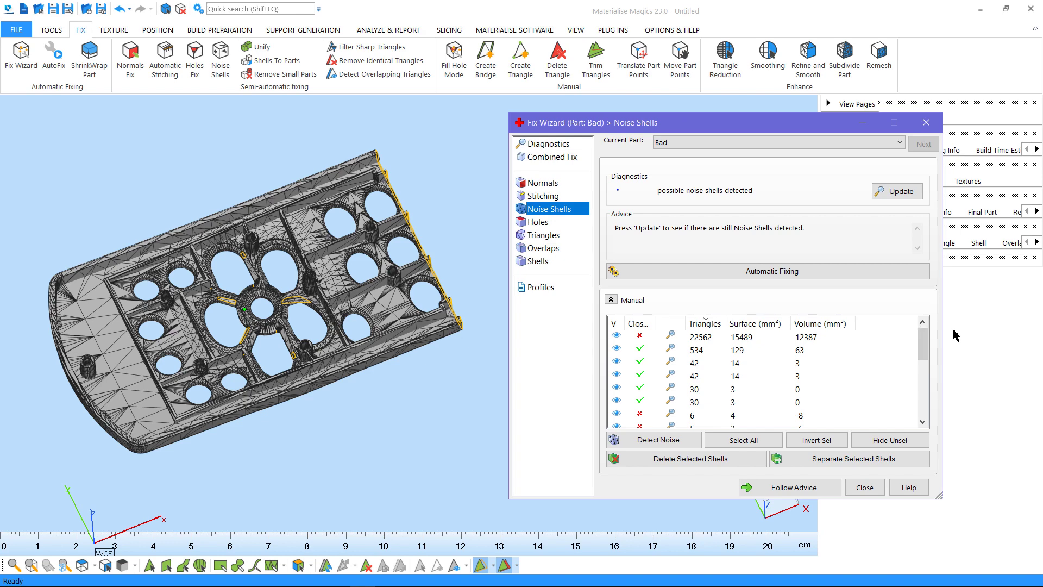
left_click(616, 335)
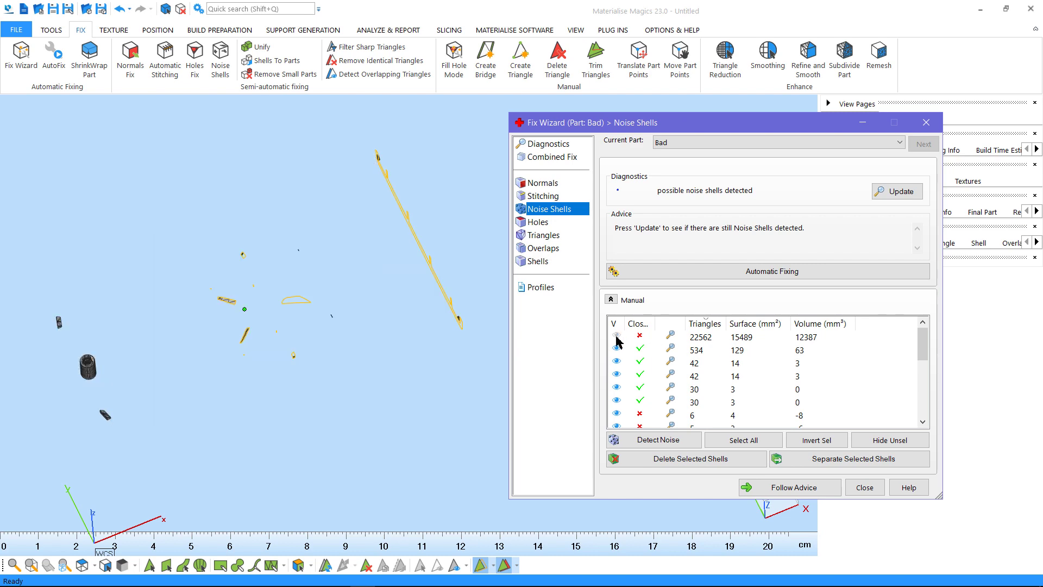
scroll(260, 291, "up", 5)
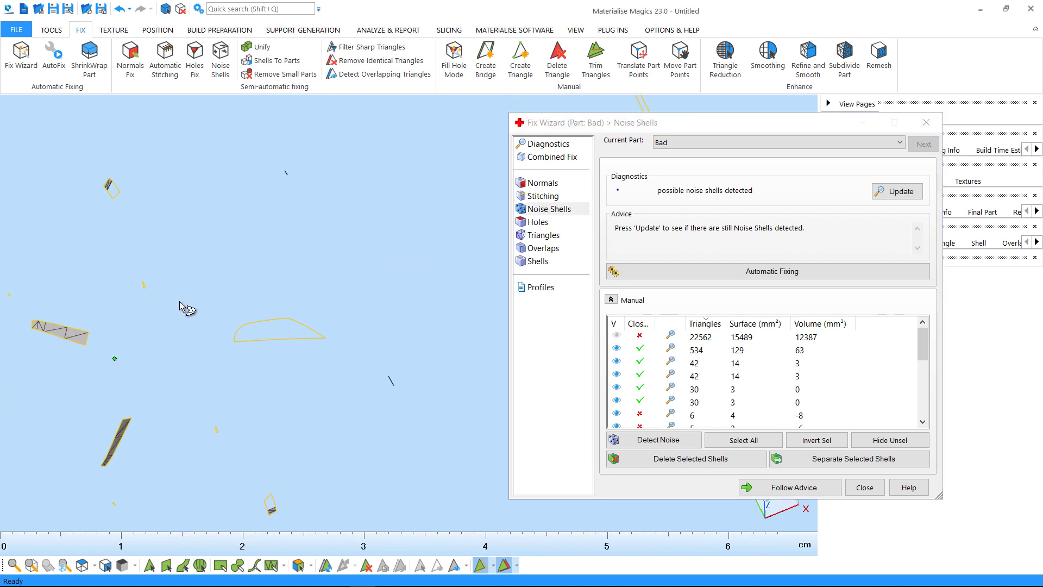
scroll(221, 309, "up", 3)
middle_click_drag(221, 310, 454, 260)
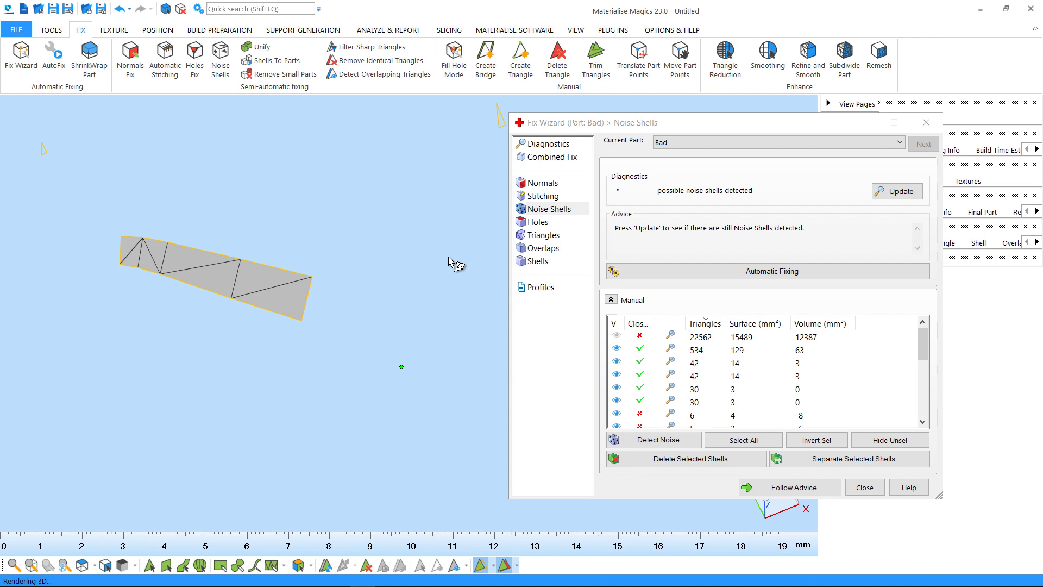
right_click_drag(454, 261, 414, 284)
scroll(414, 284, "down", 8)
middle_click_drag(418, 265, 391, 245)
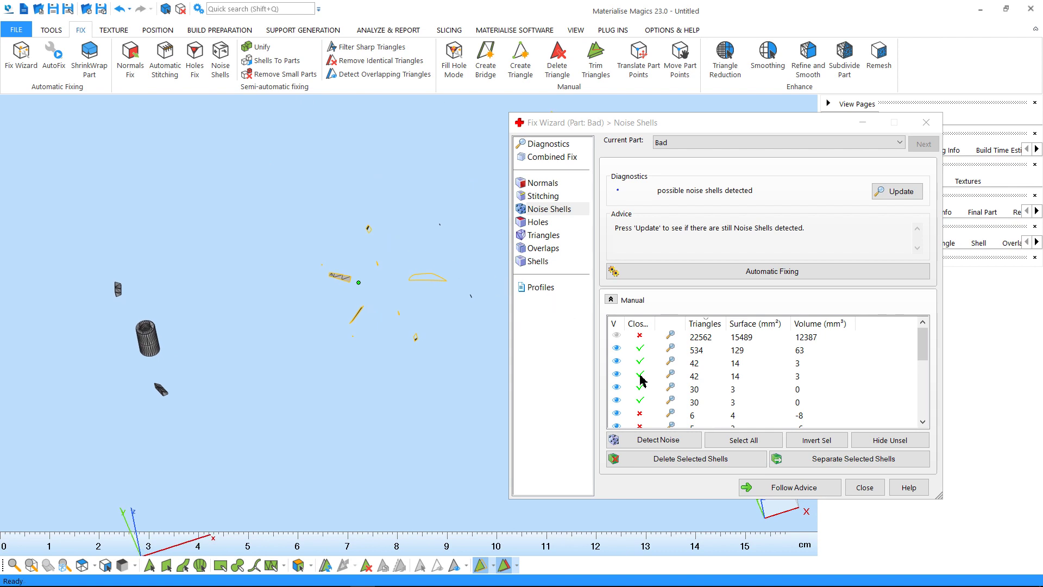
Detect all 13 noise shells and delete them from part Bad
left_click(678, 442)
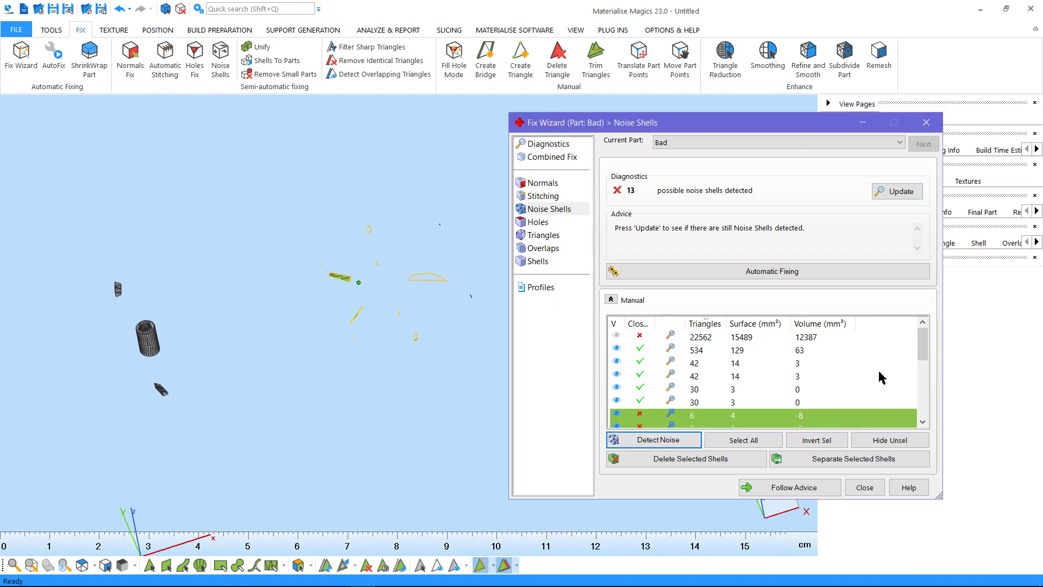
left_click_drag(926, 354, 938, 415)
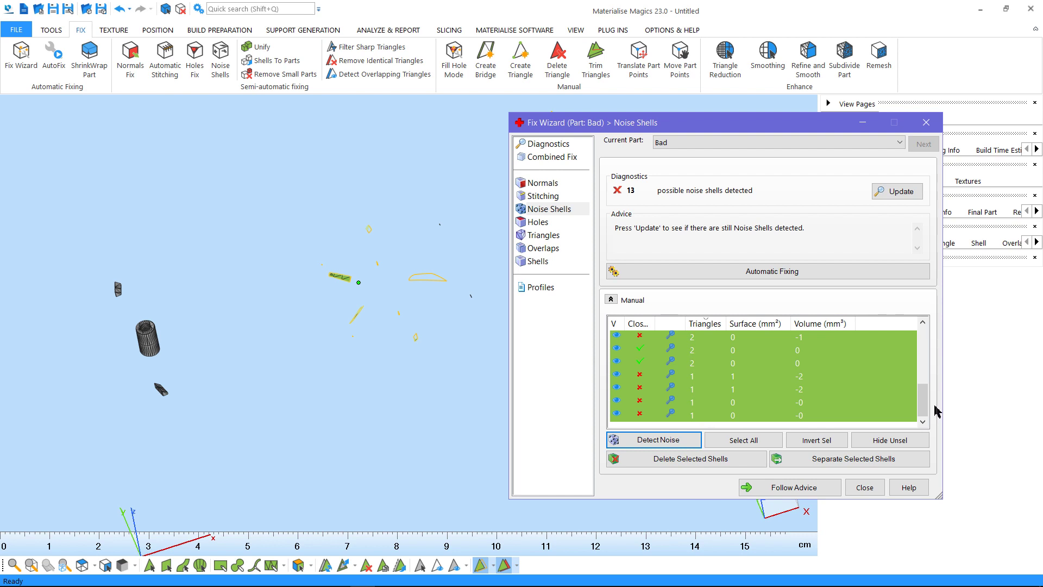
left_click(721, 460)
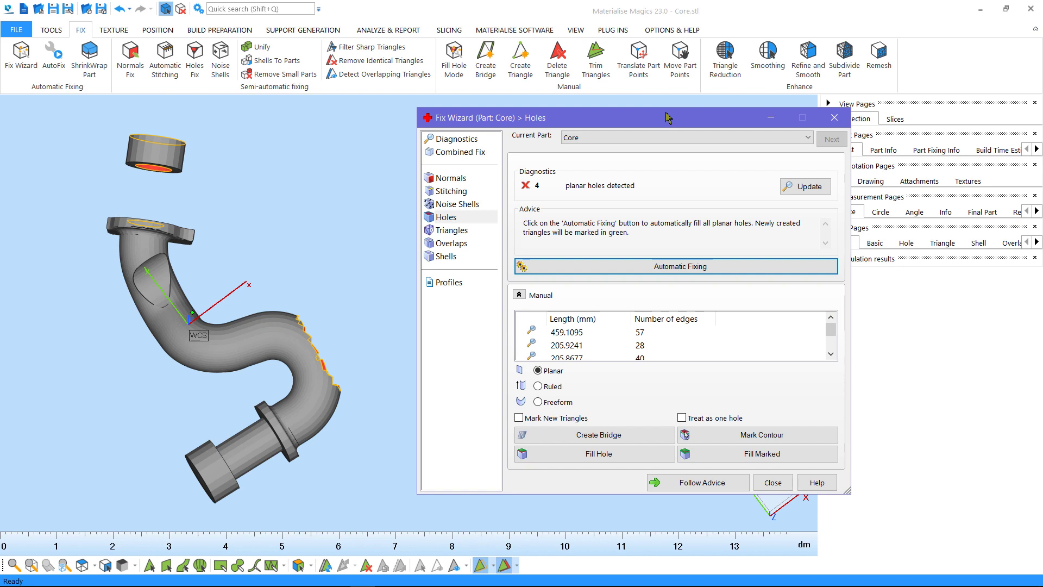
Fill the top hole on the upper Core piece
scroll(255, 247, "up", 5)
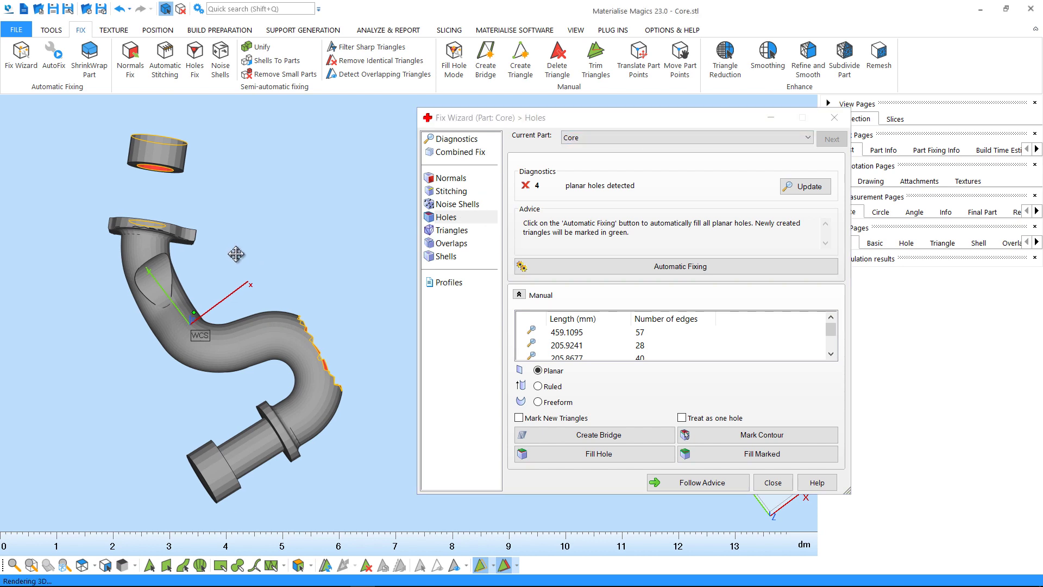
right_click_drag(269, 239, 327, 311)
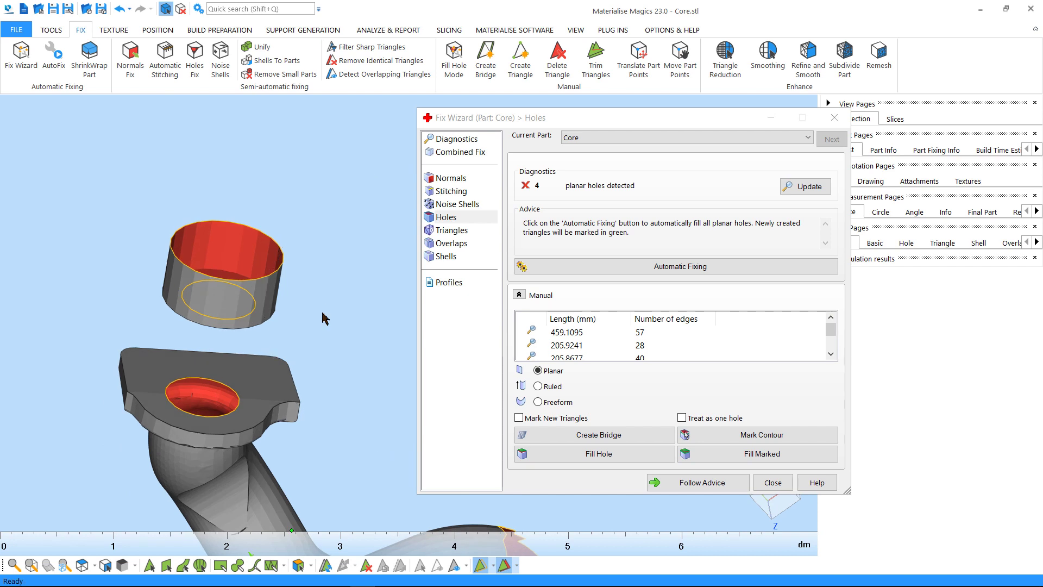
left_click(598, 454)
left_click(259, 282)
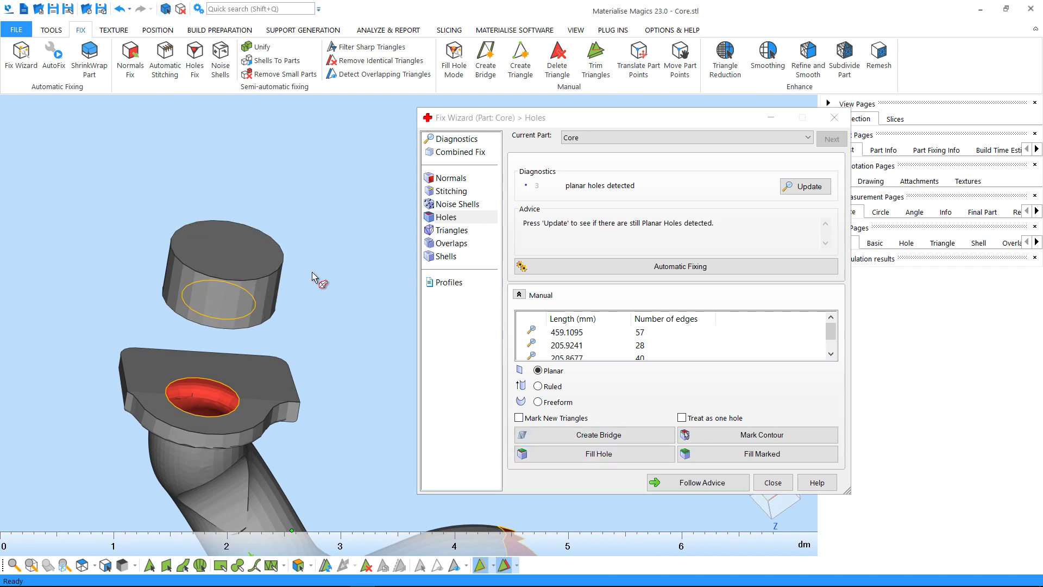
Create a bridge between the upper contour and the second hole contour
right_click_drag(240, 293, 369, 280)
left_click(544, 436)
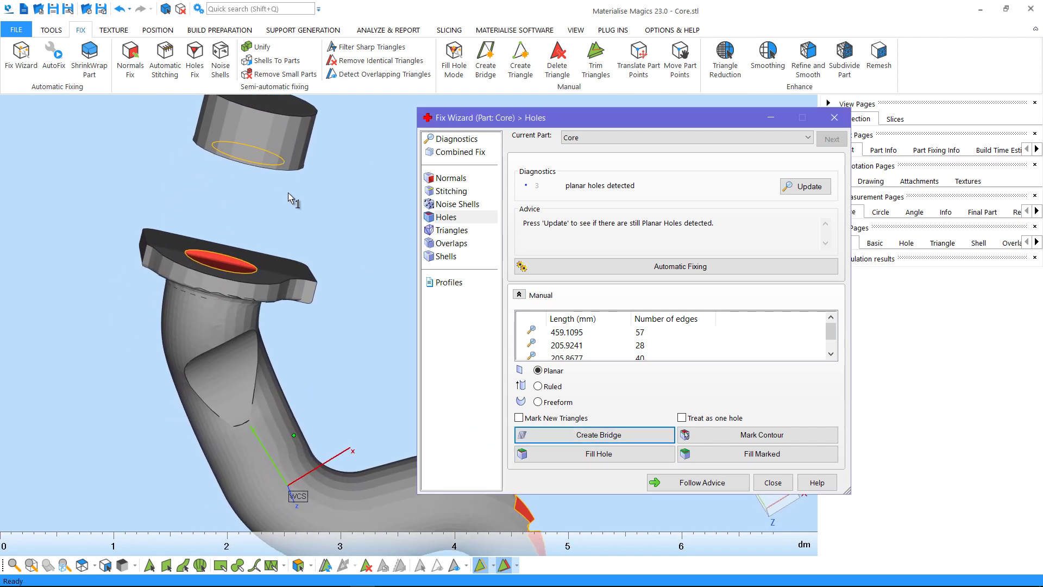
left_click(243, 162)
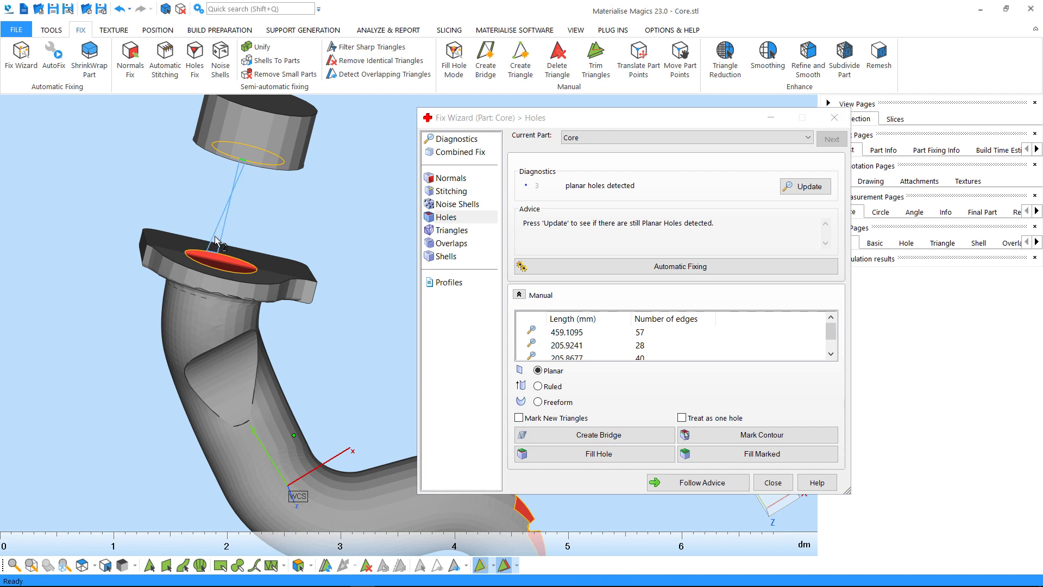
left_click(220, 278)
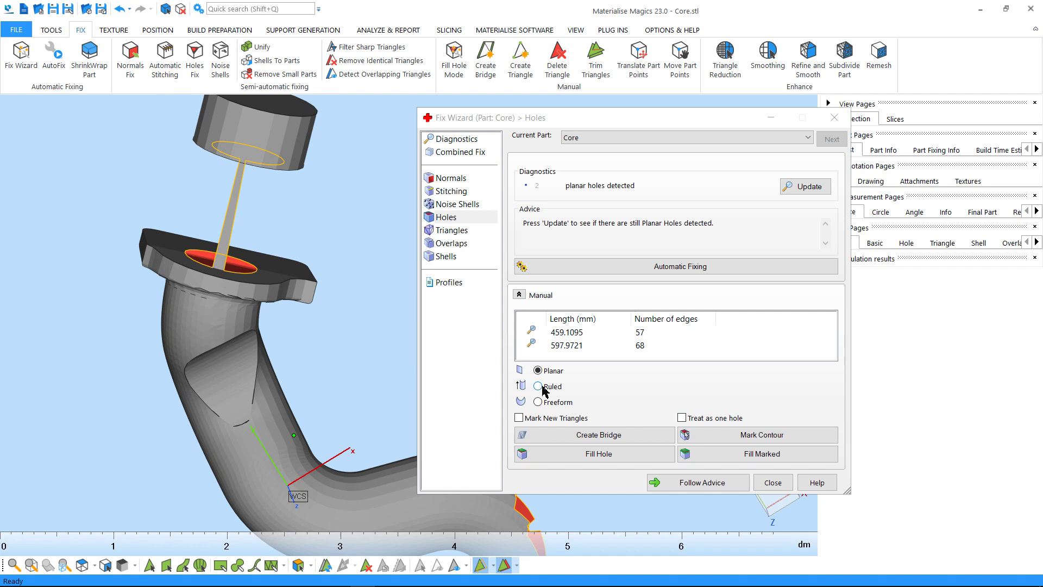
Fill the flange hole with a ruled surface using an indicated point
left_click(539, 386)
left_click(812, 400)
left_click(213, 265)
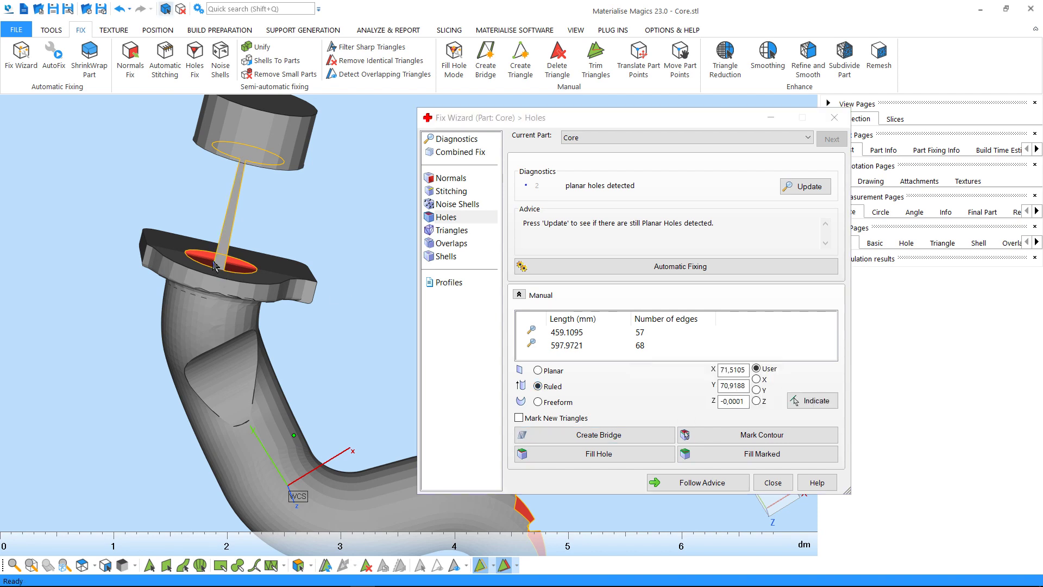
left_click(549, 455)
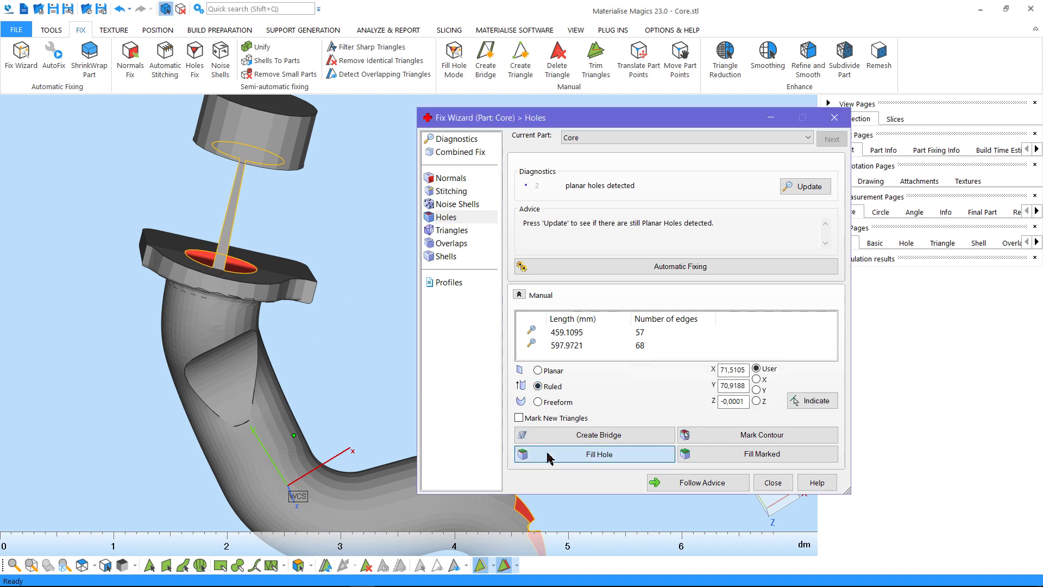
Patch the elbow's large hole with an automatic freeform fill at Medium density
right_click_drag(235, 233, 304, 239)
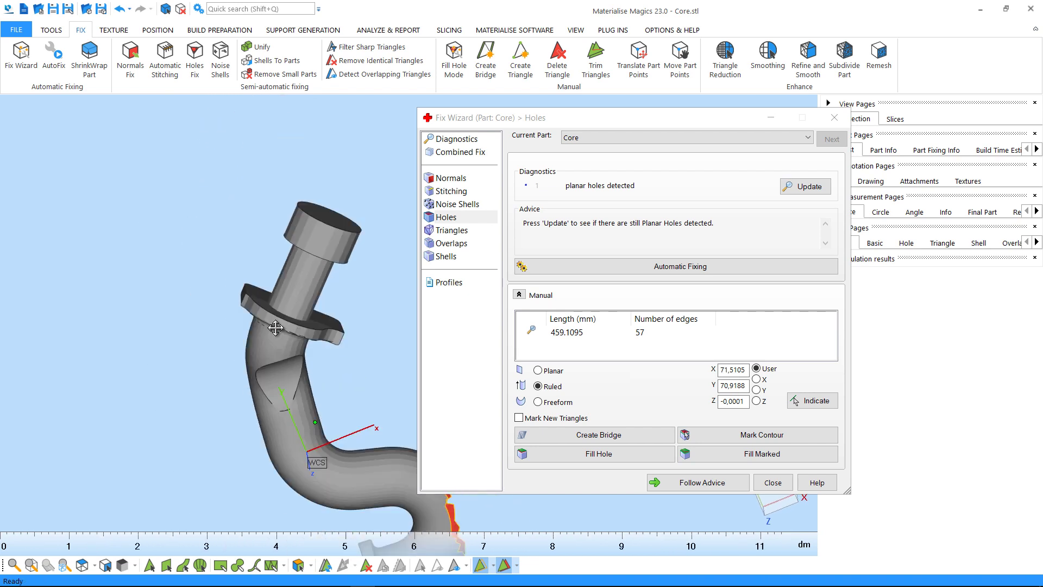
left_click(556, 404)
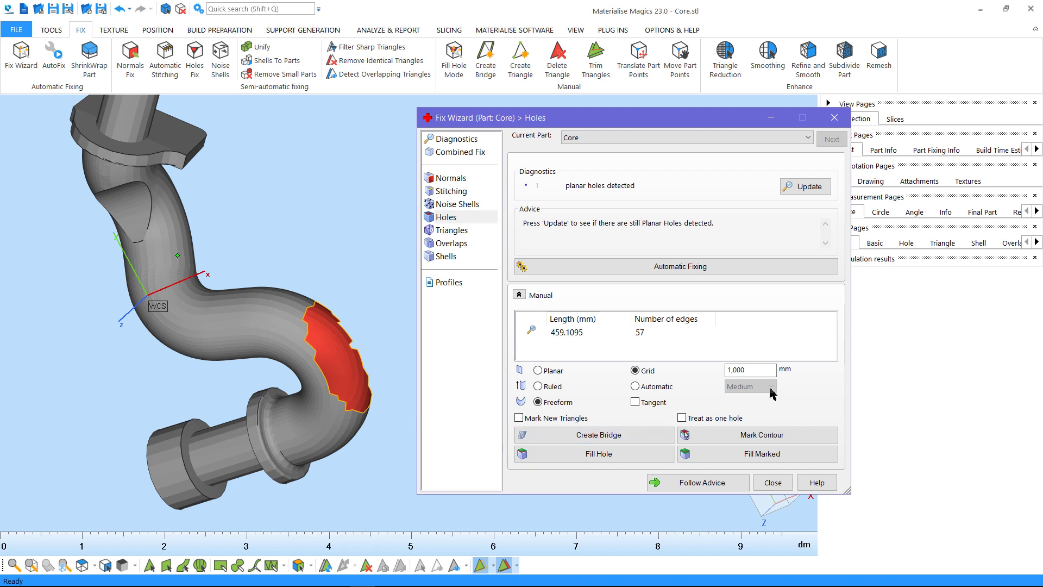
left_click(666, 386)
left_click(748, 388)
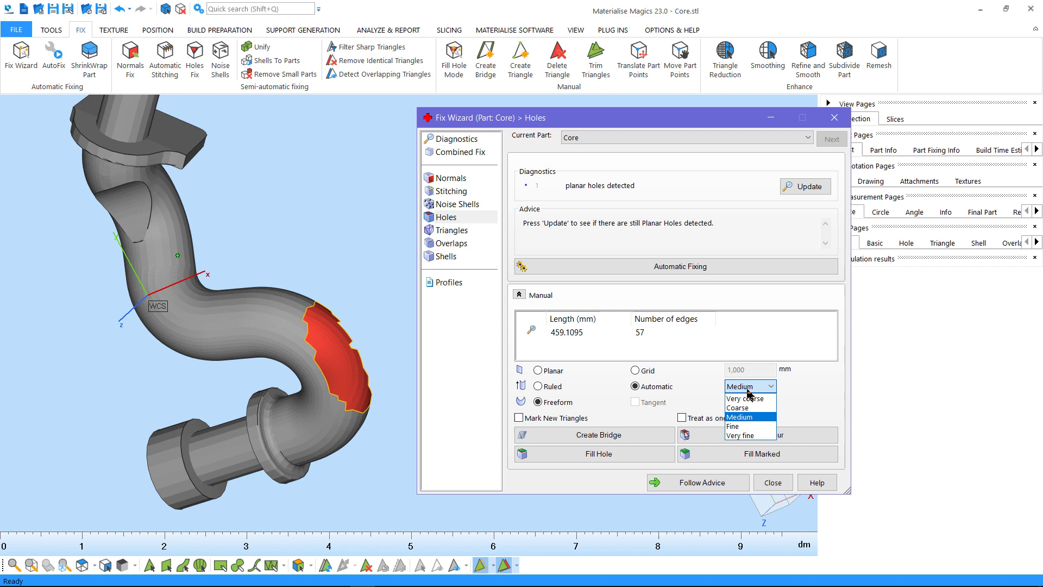
left_click(740, 417)
left_click(595, 456)
left_click(345, 404)
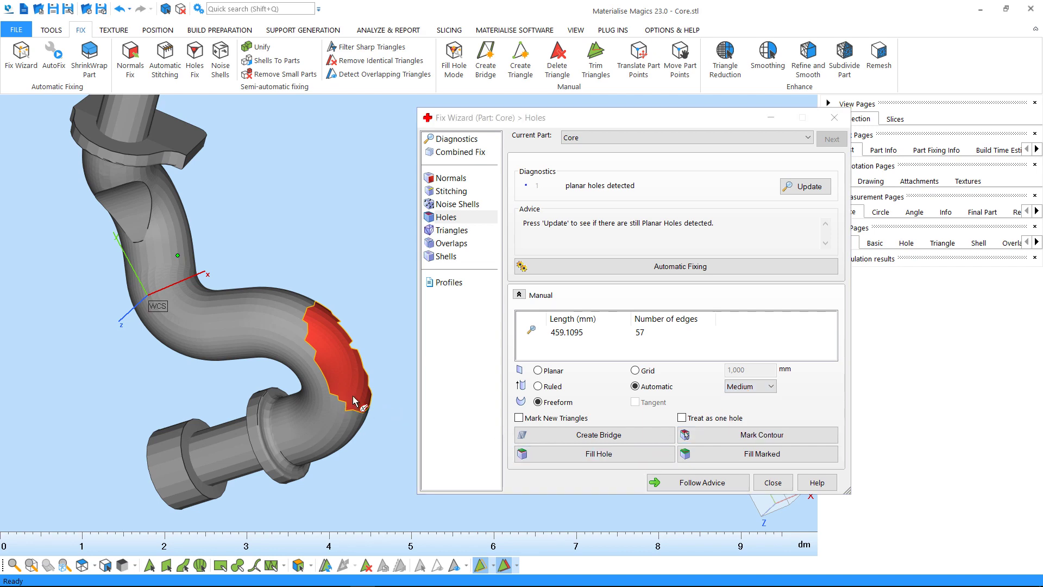
right_click_drag(303, 352, 311, 309)
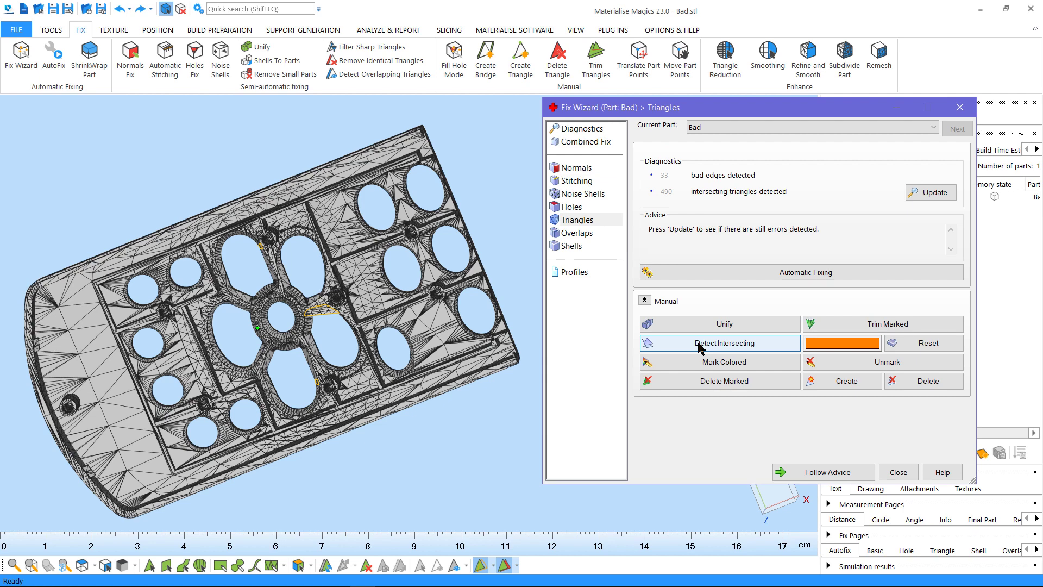
Detect and trim the marked intersecting triangles, leaving 0 bad edges
left_click(699, 346)
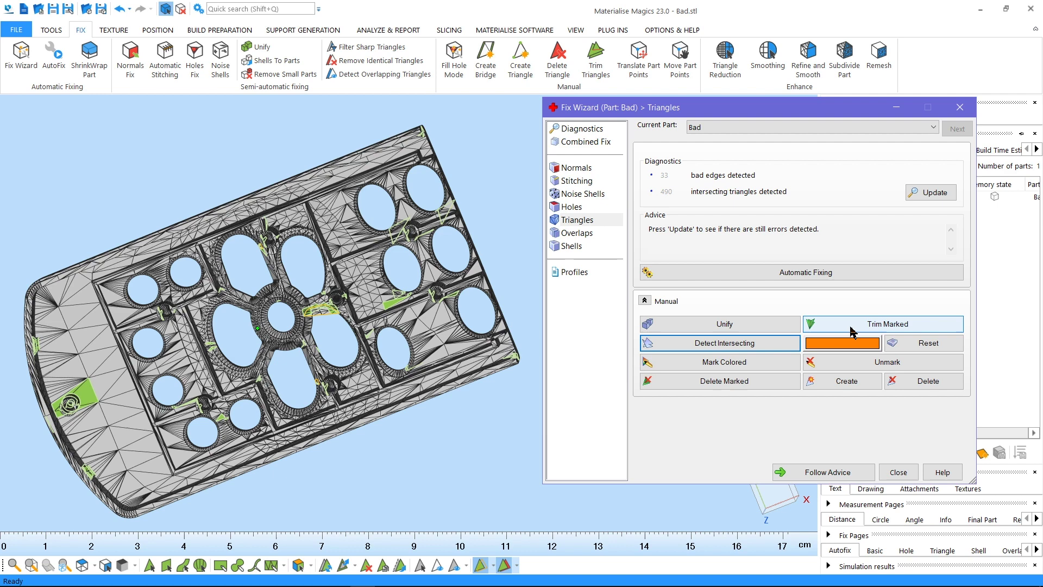
left_click(851, 326)
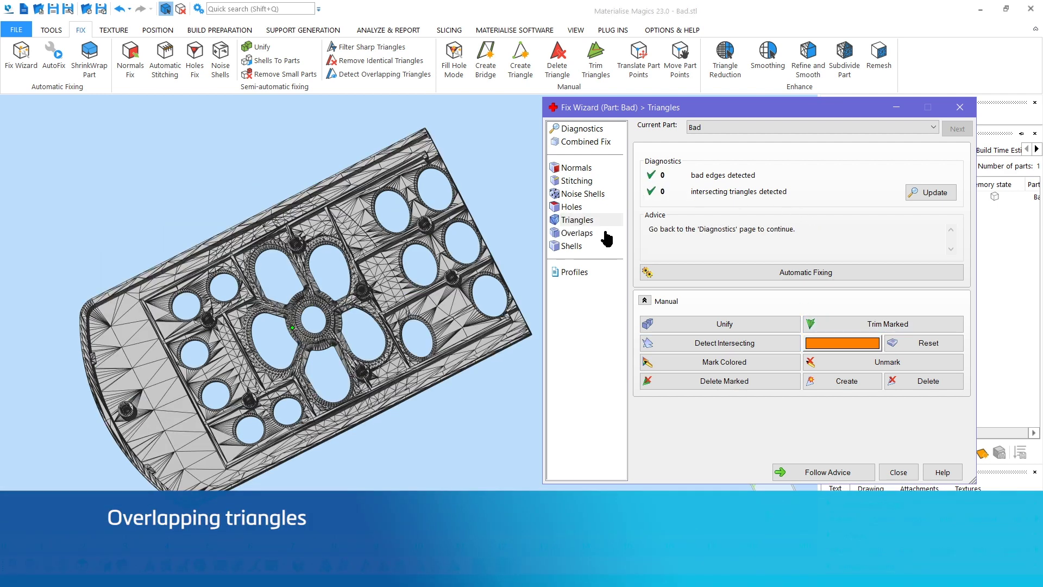
left_click(605, 233)
Detect the overlapping triangle and drag its vertex with Move Part Points to clear the overlap
left_click(728, 328)
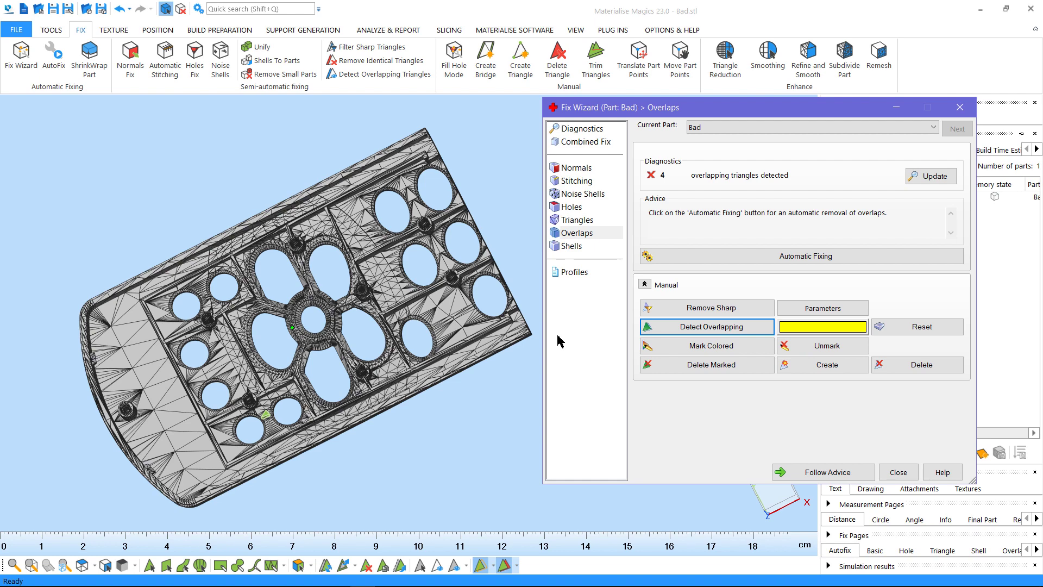
left_click(244, 420)
scroll(244, 420, "up", 10)
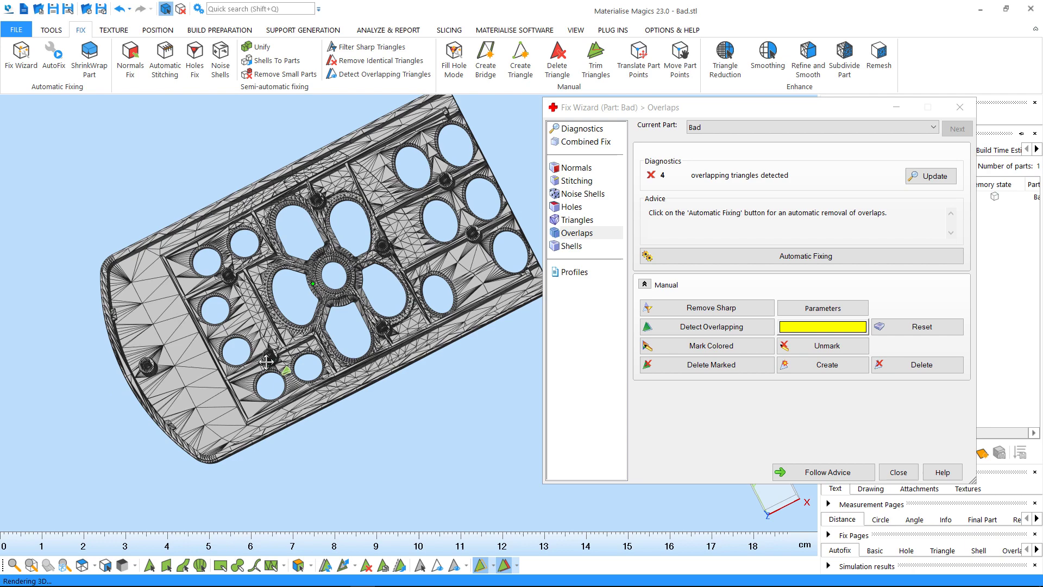
scroll(305, 310, "up", 5)
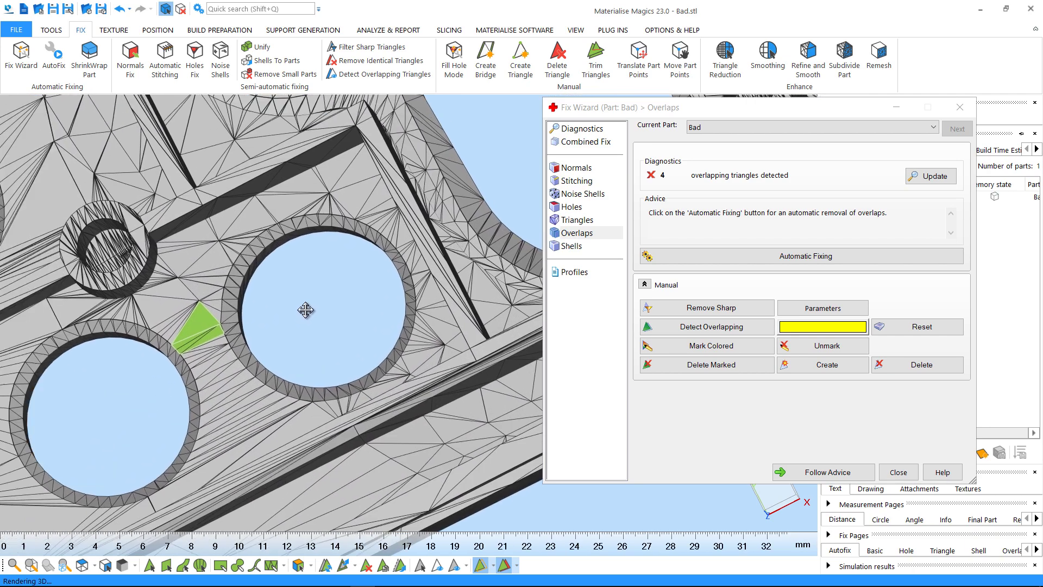
scroll(334, 343, "up", 4)
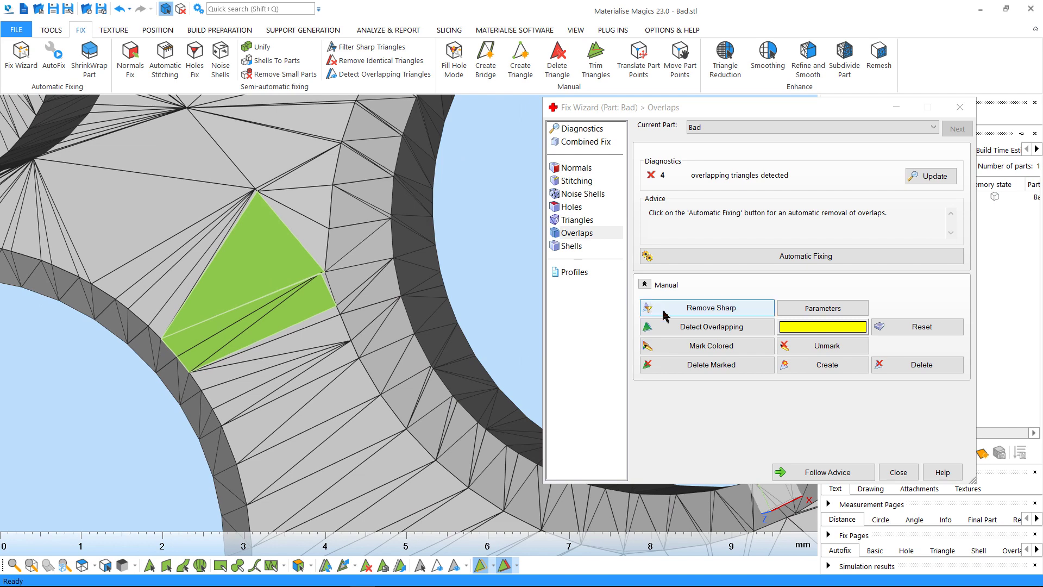
scroll(298, 270, "up", 2)
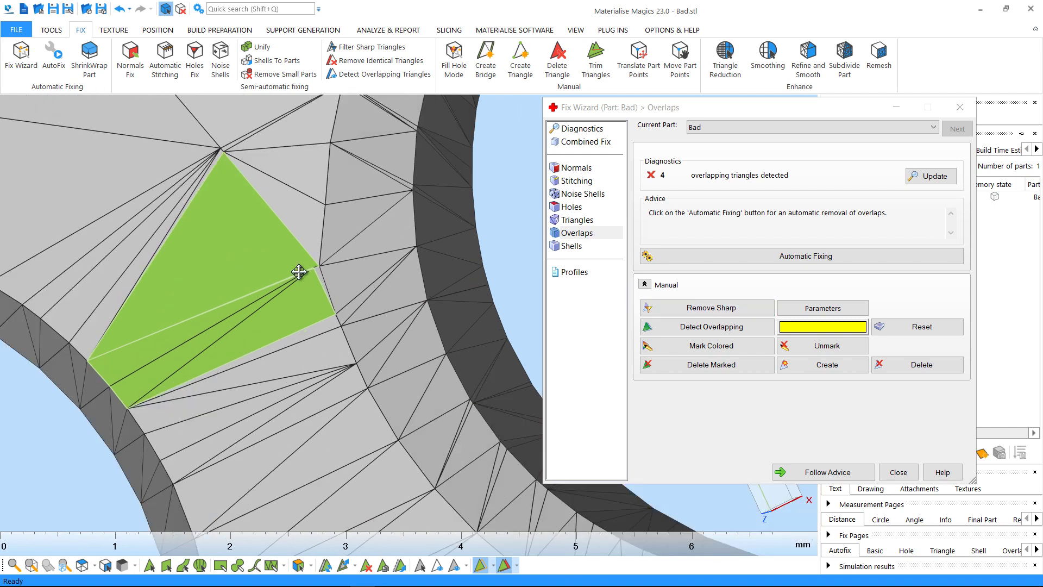
left_click(685, 75)
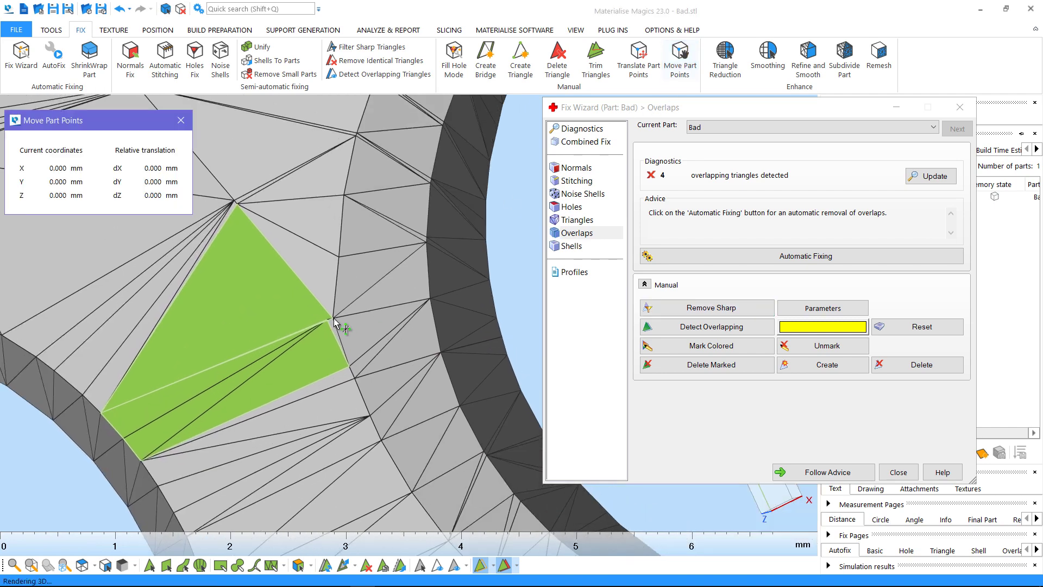
scroll(337, 324, "up", 3)
left_click_drag(326, 331, 302, 318)
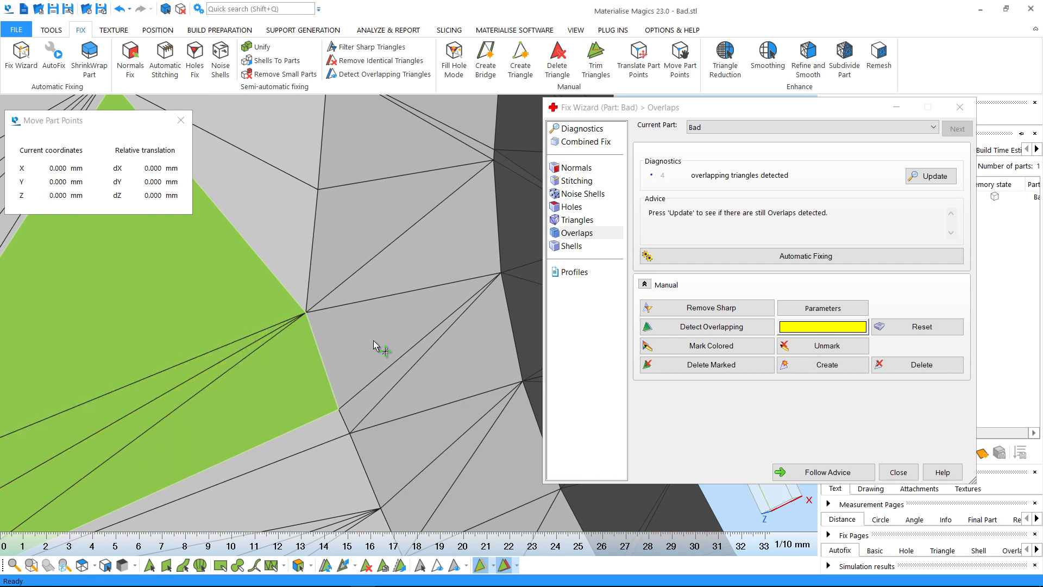
left_click(931, 176)
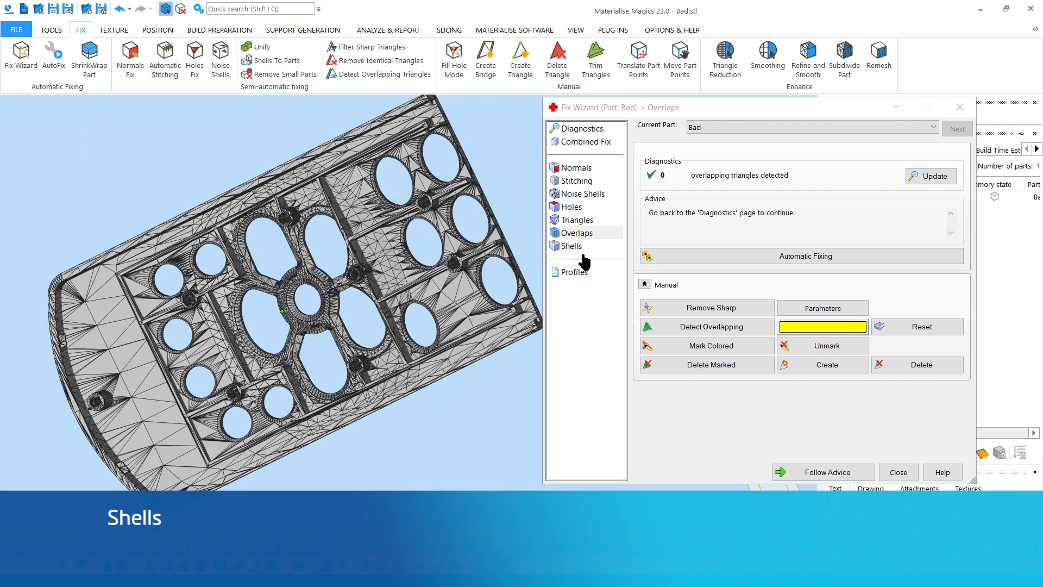
Review the Shells page showing one closed shell of 24524 triangles
left_click(587, 248)
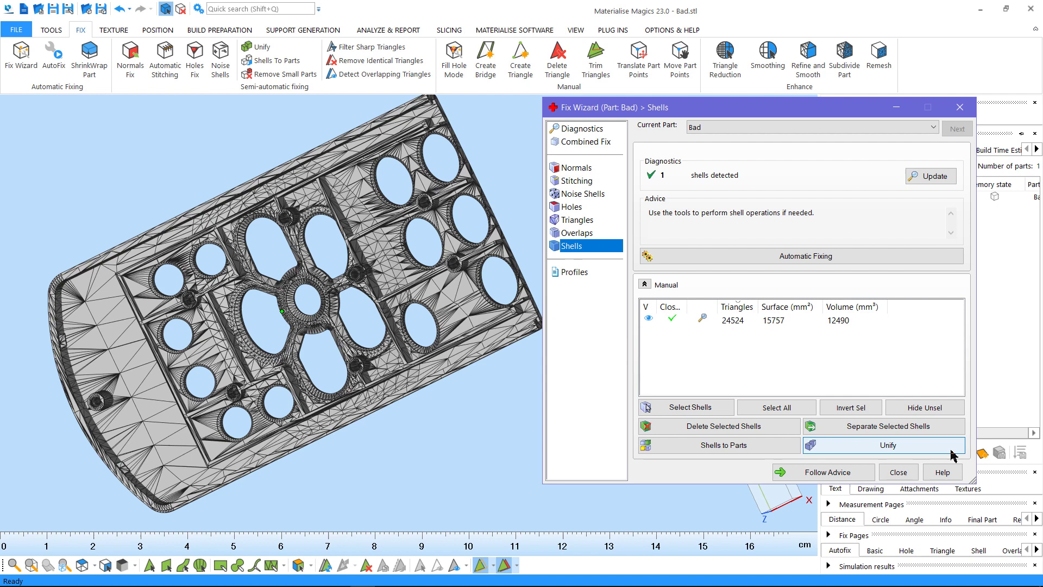
left_click(951, 455)
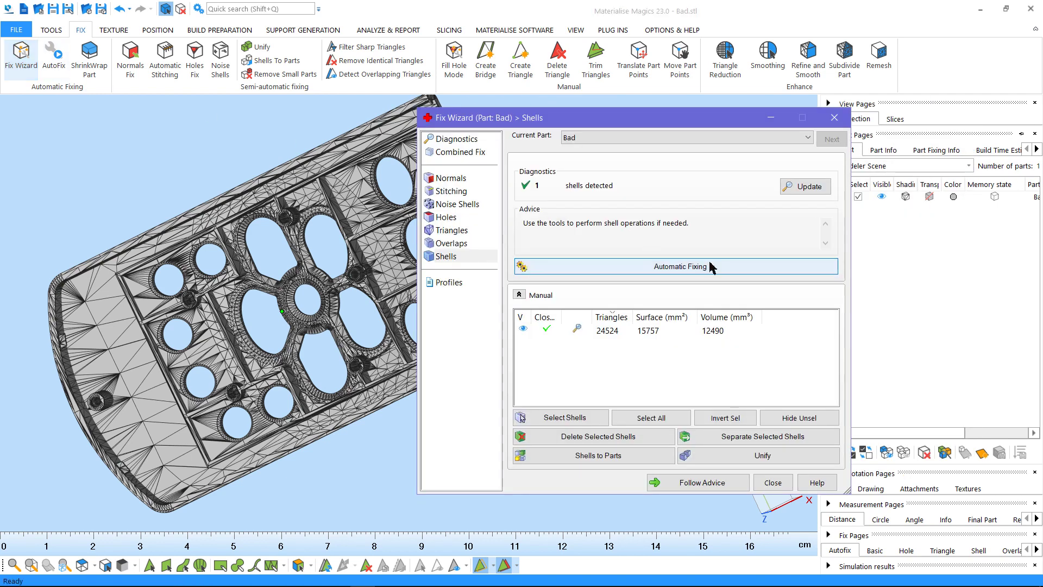
left_click_drag(680, 121, 680, 121)
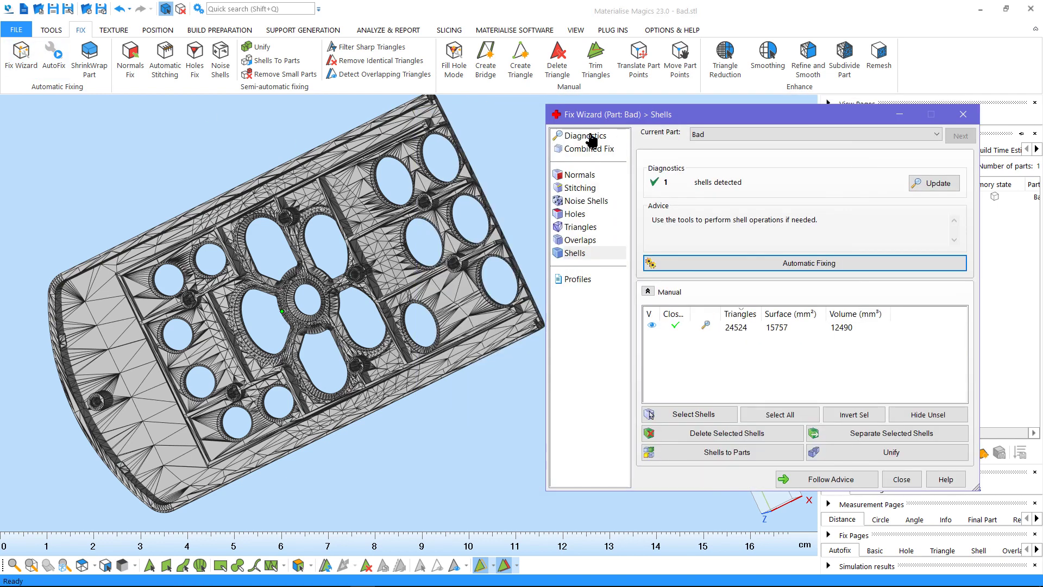
Show the Fix Wizard Diagnostics page confirming part Bad has zero errors and 1 shell
left_click(587, 136)
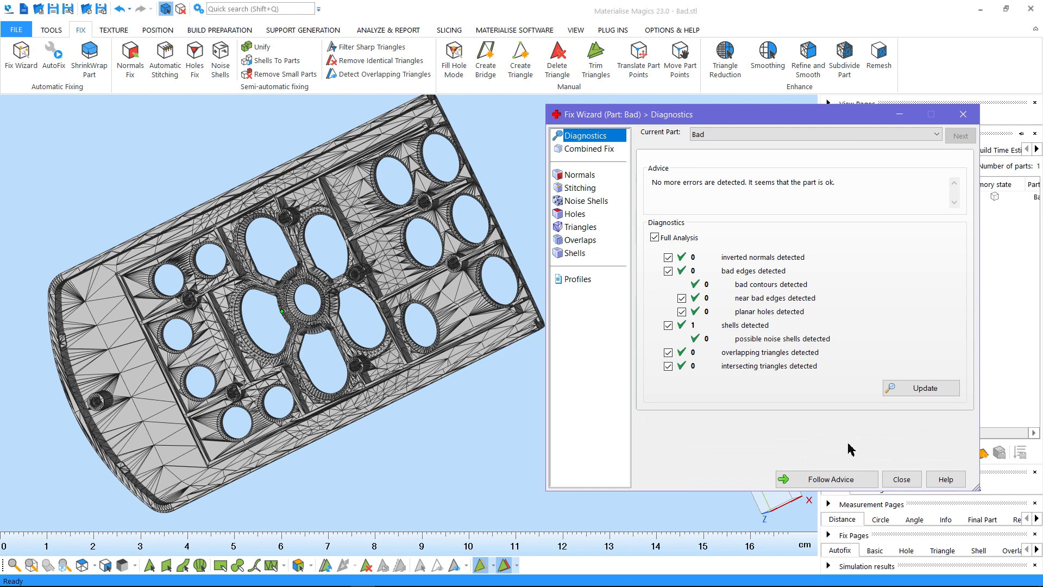